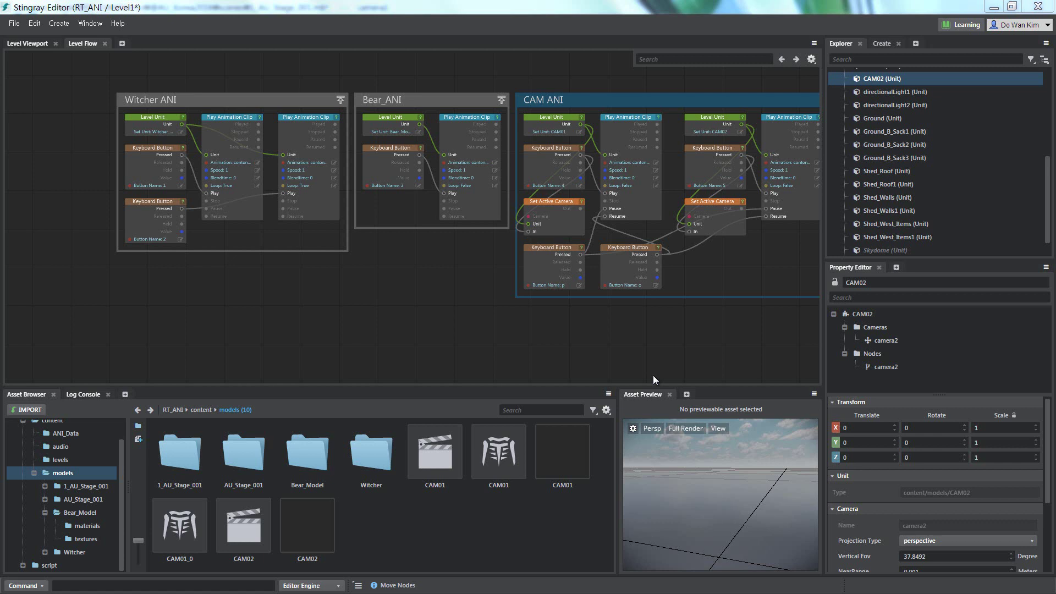
Step: Add a reflection probe entity on the shed floor beside the bear, at -0.8552, 0, 2.3517
{"action": "left_click", "coordinate": [22, 42]}
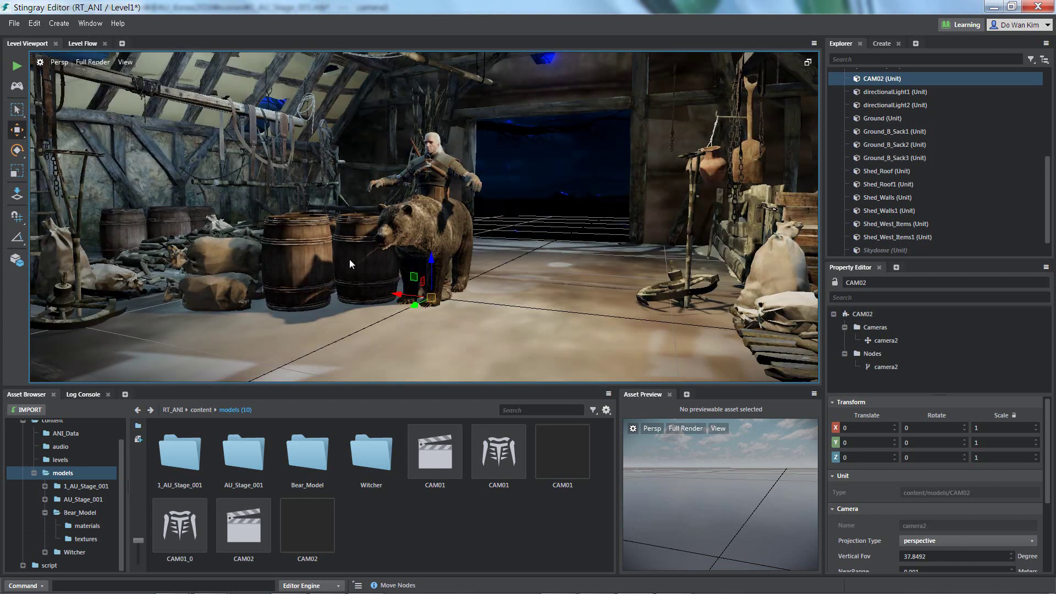
{"action": "left_click_drag", "start_coordinate": [349, 259], "coordinate": [60, 28], "text": "alt"}
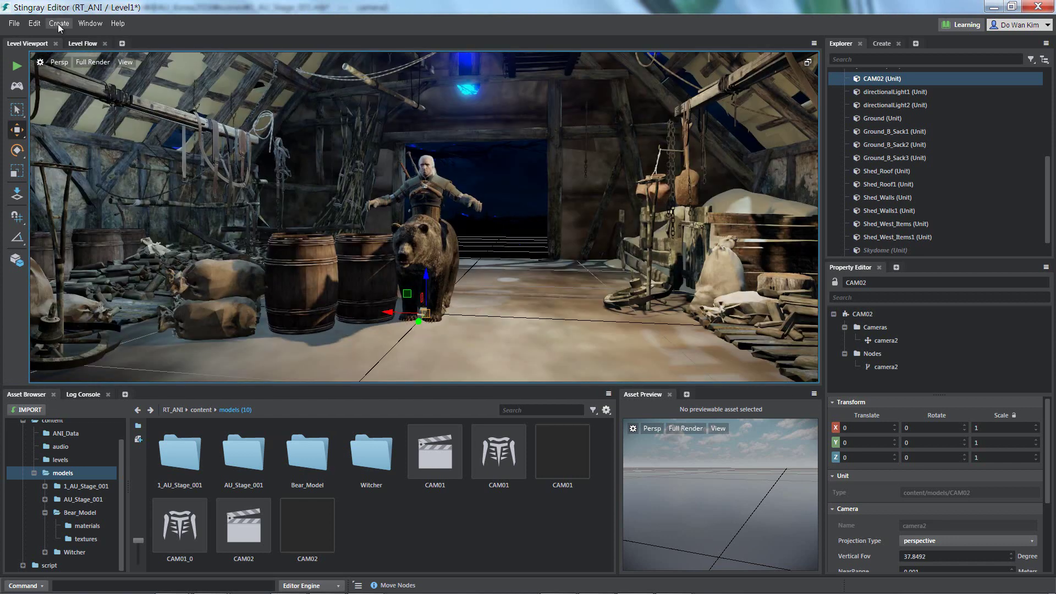
{"action": "left_click", "coordinate": [58, 25]}
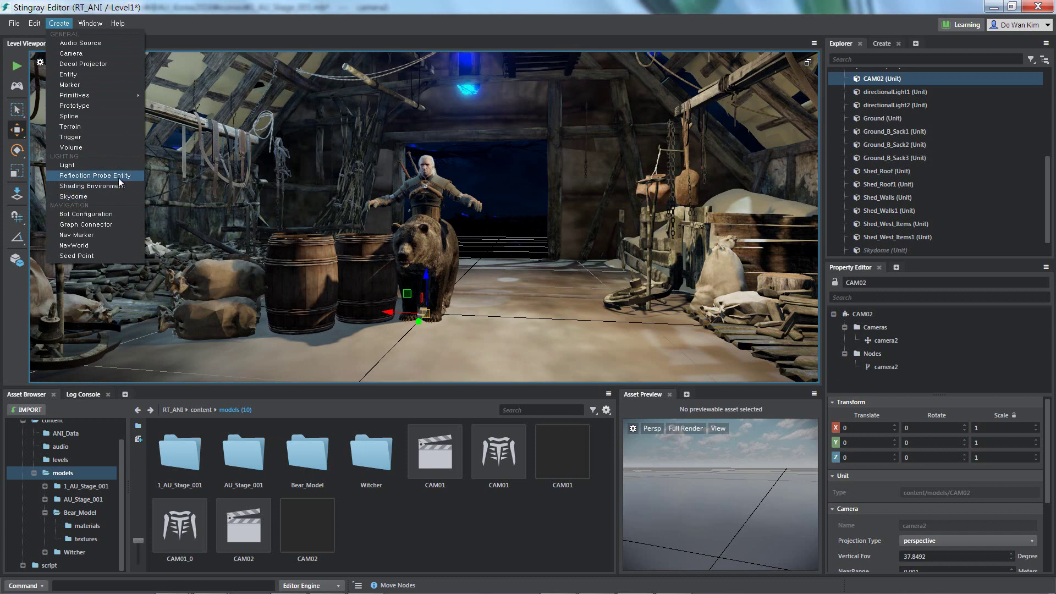
{"action": "left_click", "coordinate": [119, 176]}
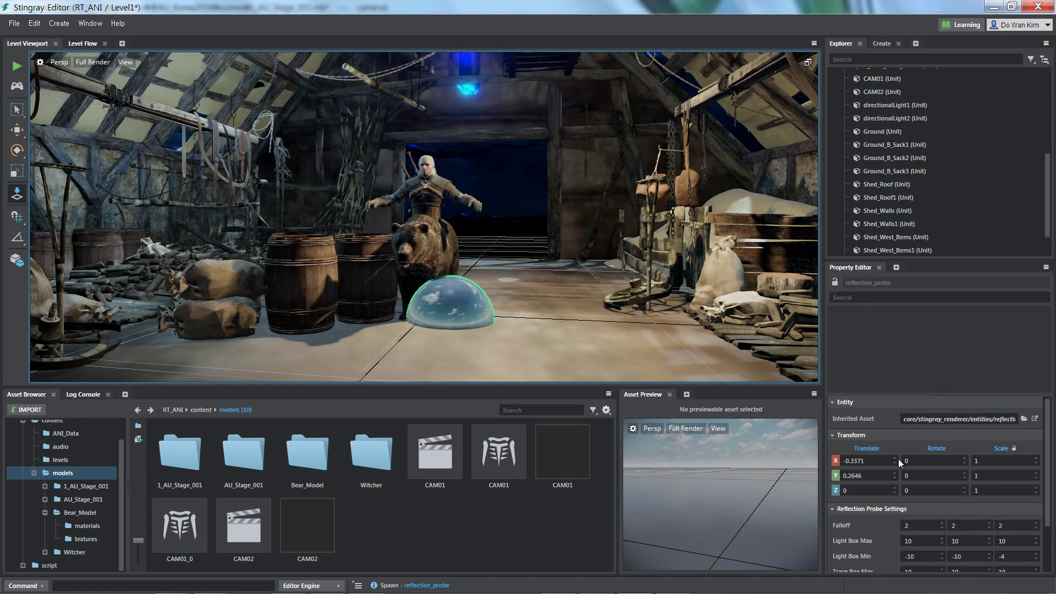
{"action": "left_click_drag", "start_coordinate": [895, 475], "coordinate": [893, 476]}
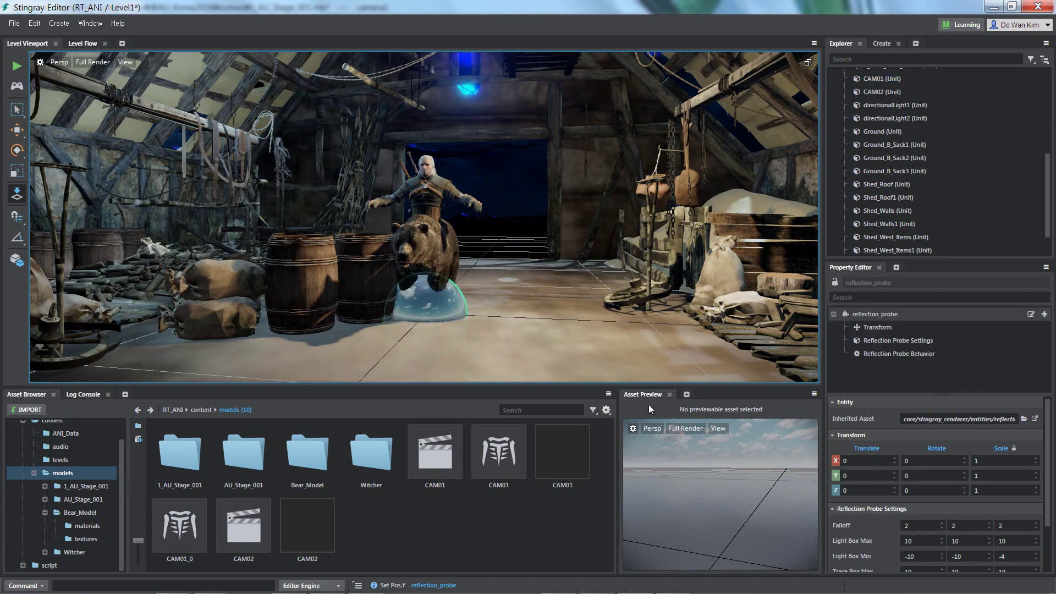
Step: With the Move tool, lift the reflection probe along Z up toward the roof beams
{"action": "key", "text": "w"}
{"action": "mouse_move", "coordinate": [432, 272]}
{"action": "left_mouse_down"}
{"action": "mouse_move", "coordinate": [411, 92]}
{"action": "mouse_move", "coordinate": [523, 220]}
{"action": "left_mouse_up"}
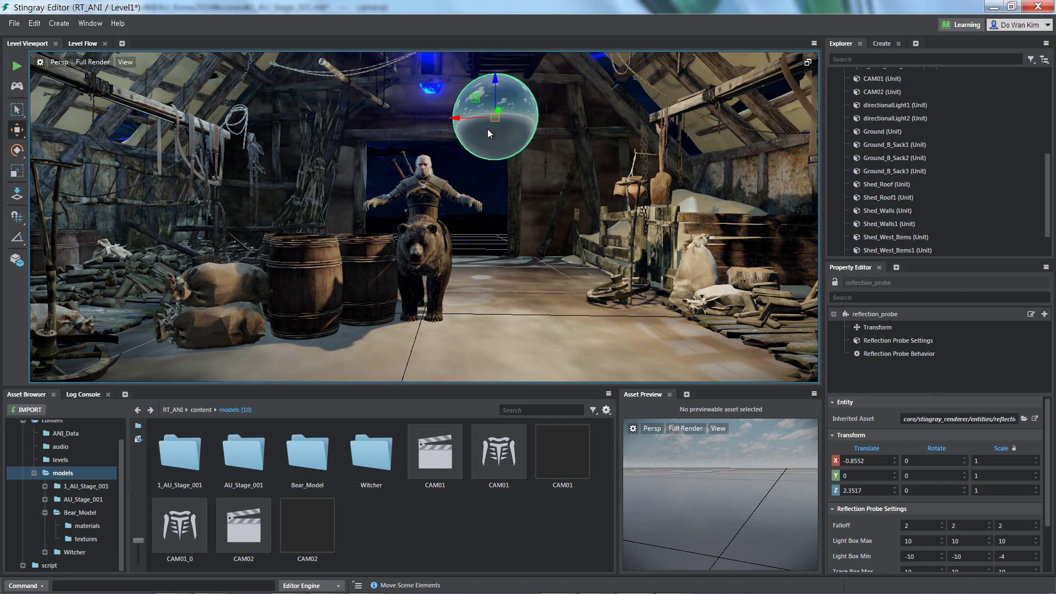
Step: Give the B_heroBarrelB1_maya material no colour map, Metallic 1 and Roughness 0
{"action": "left_click", "coordinate": [306, 293]}
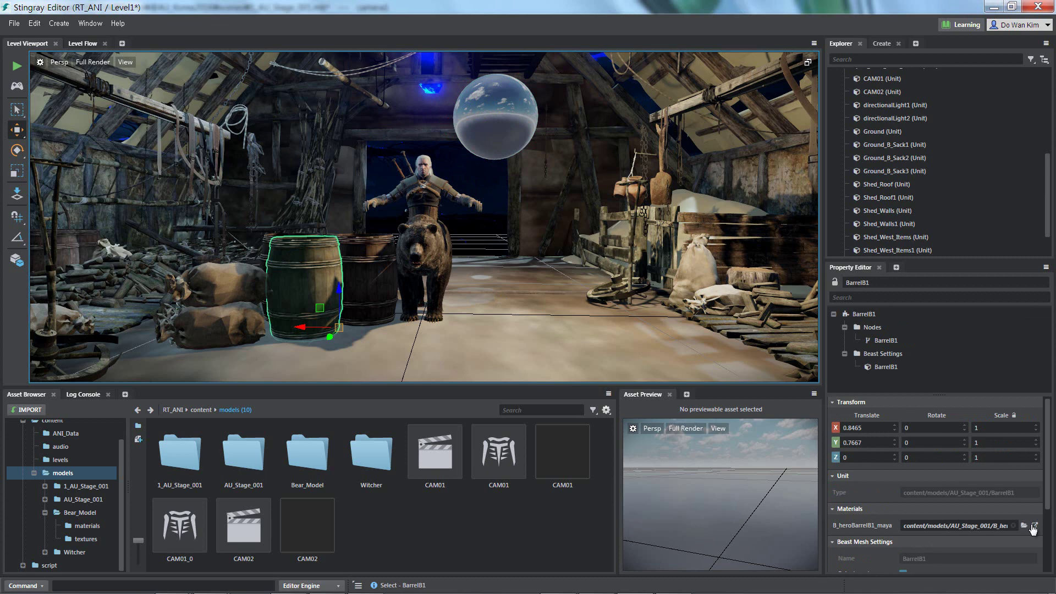
{"action": "left_click", "coordinate": [1034, 526]}
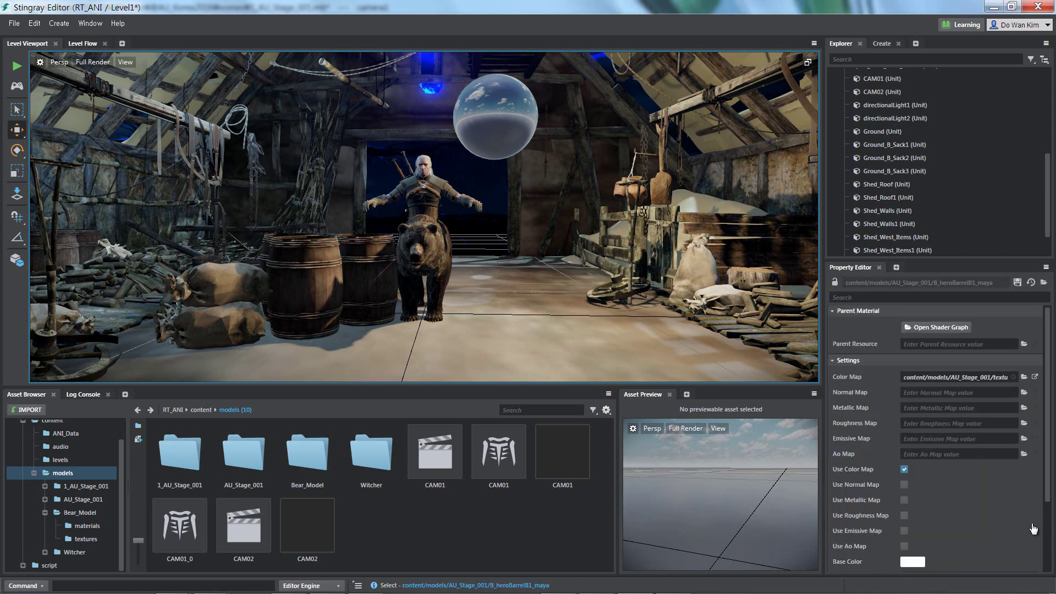
{"action": "left_click", "coordinate": [904, 470]}
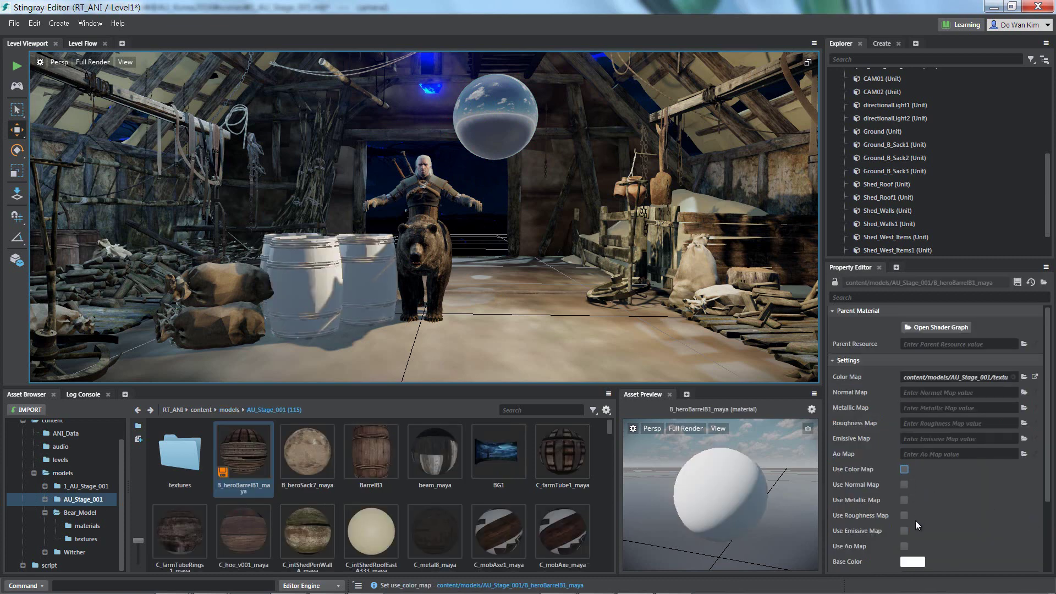
{"action": "scroll", "coordinate": [985, 513], "scroll_direction": "down", "scroll_amount": 3}
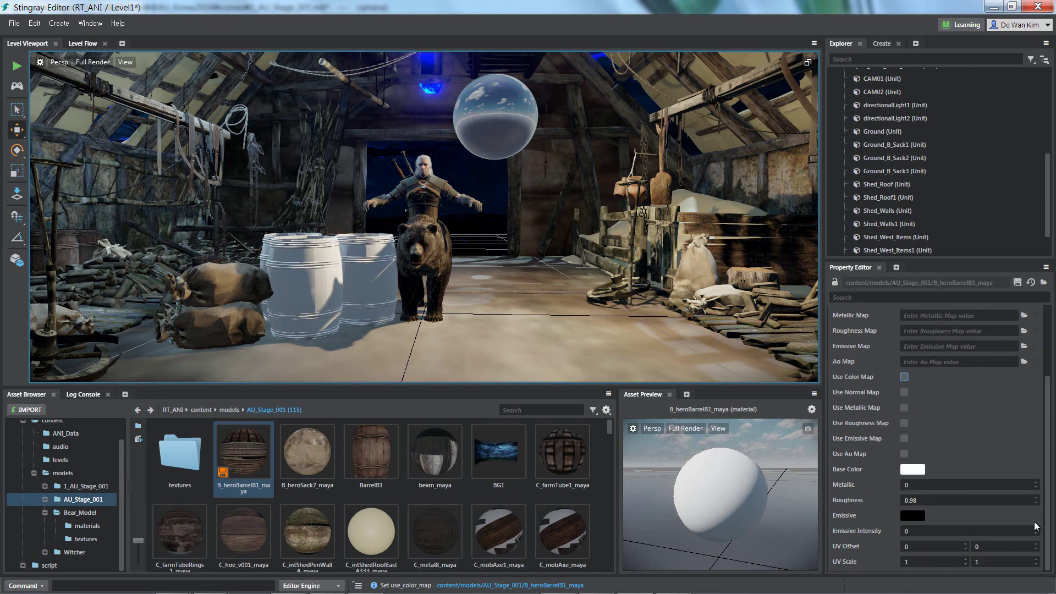
{"action": "left_click_drag", "start_coordinate": [1036, 485], "coordinate": [1036, 434]}
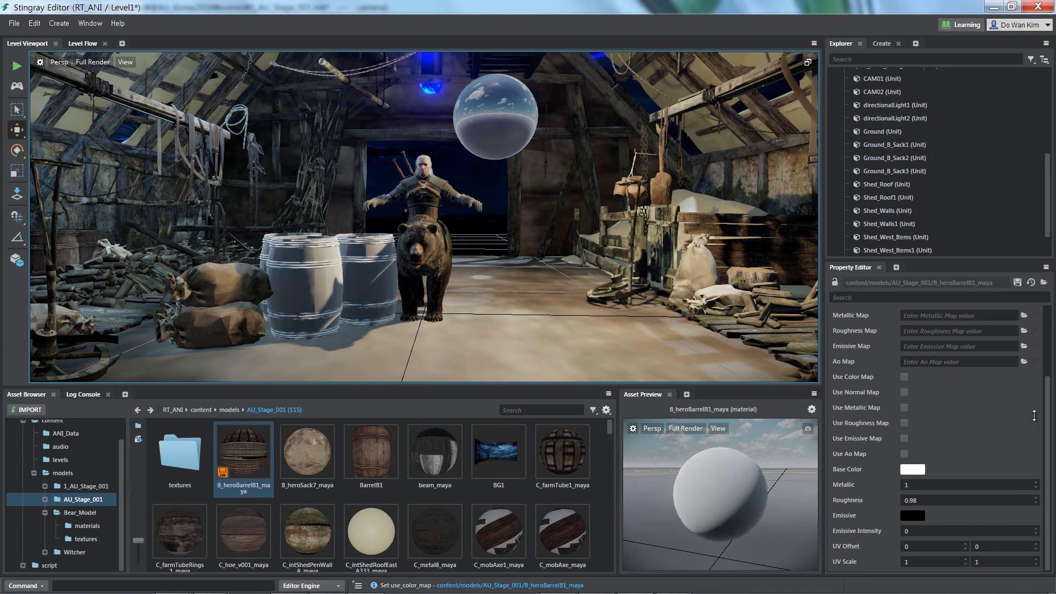
{"action": "left_click_drag", "start_coordinate": [1037, 498], "coordinate": [1037, 528]}
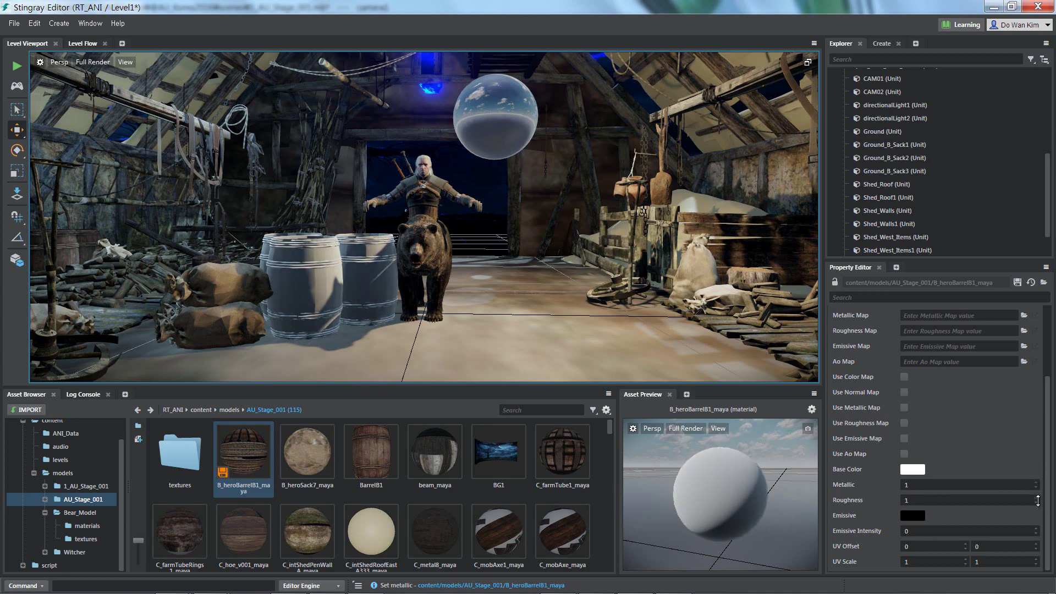
{"action": "right_click_drag", "start_coordinate": [351, 290], "coordinate": [505, 309], "text": "alt"}
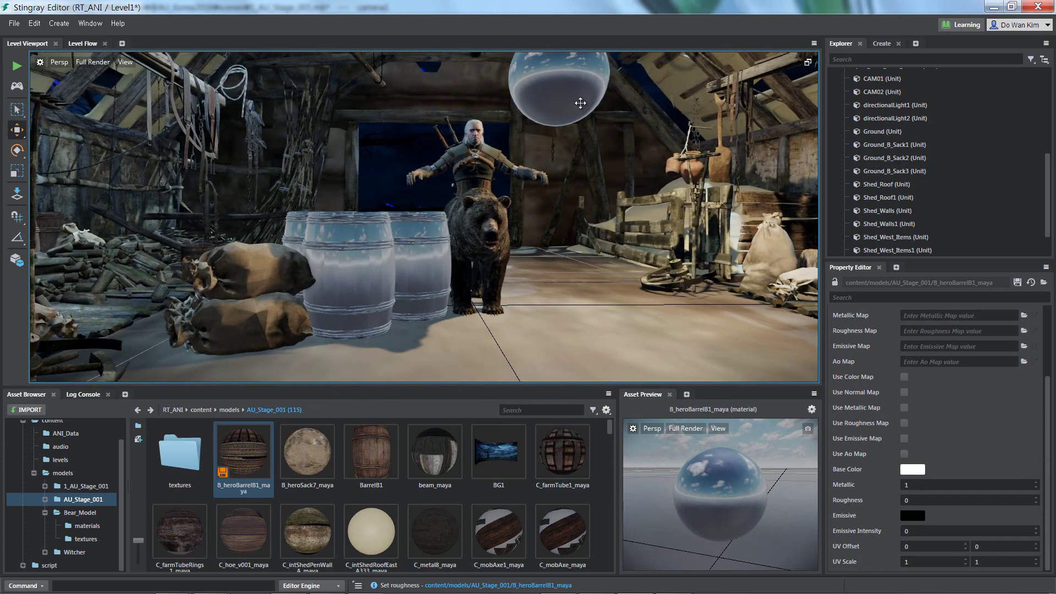
{"action": "middle_click_drag", "start_coordinate": [580, 102], "coordinate": [578, 128], "text": "alt"}
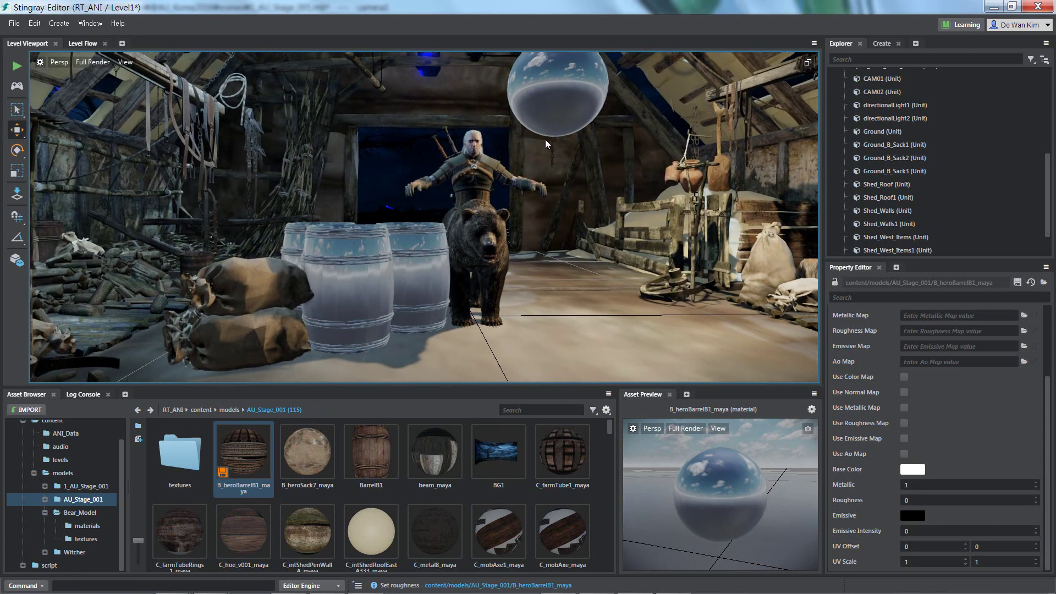
{"action": "mouse_move", "coordinate": [659, 209]}
{"action": "right_mouse_down", "text": "alt"}
{"action": "mouse_move", "coordinate": [571, 196]}
{"action": "mouse_move", "coordinate": [697, 151]}
{"action": "right_mouse_up", "text": "alt"}
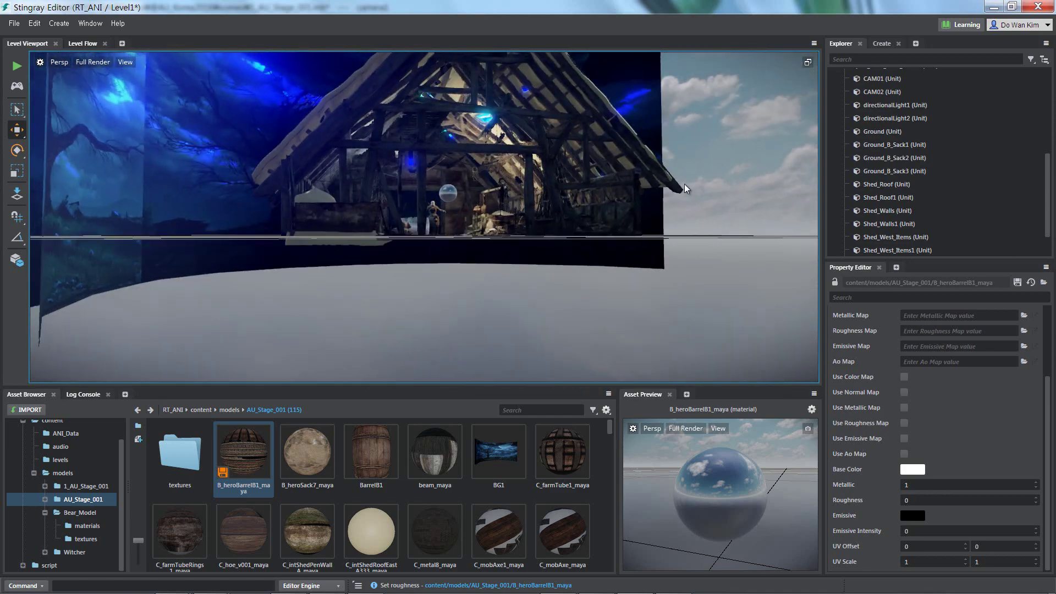
{"action": "mouse_move", "coordinate": [465, 200]}
{"action": "right_mouse_down", "text": "alt"}
{"action": "mouse_move", "coordinate": [369, 233]}
{"action": "mouse_move", "coordinate": [636, 238]}
{"action": "mouse_move", "coordinate": [620, 250]}
{"action": "right_mouse_up", "text": "alt"}
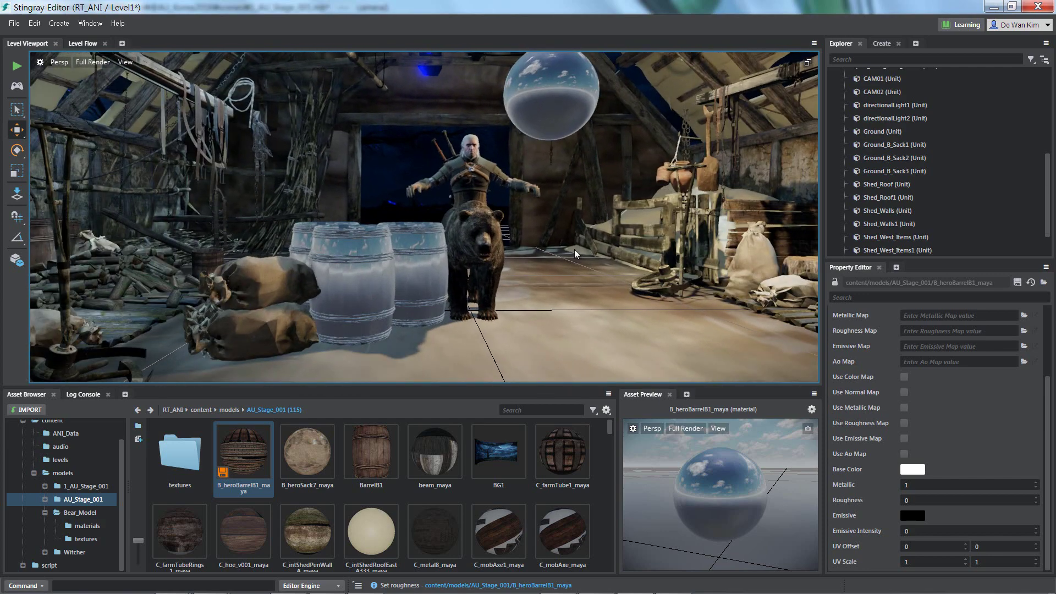
{"action": "mouse_move", "coordinate": [574, 249]}
{"action": "left_mouse_down", "text": "alt"}
{"action": "mouse_move", "coordinate": [473, 282]}
{"action": "mouse_move", "coordinate": [385, 275]}
{"action": "left_mouse_up", "text": "alt"}
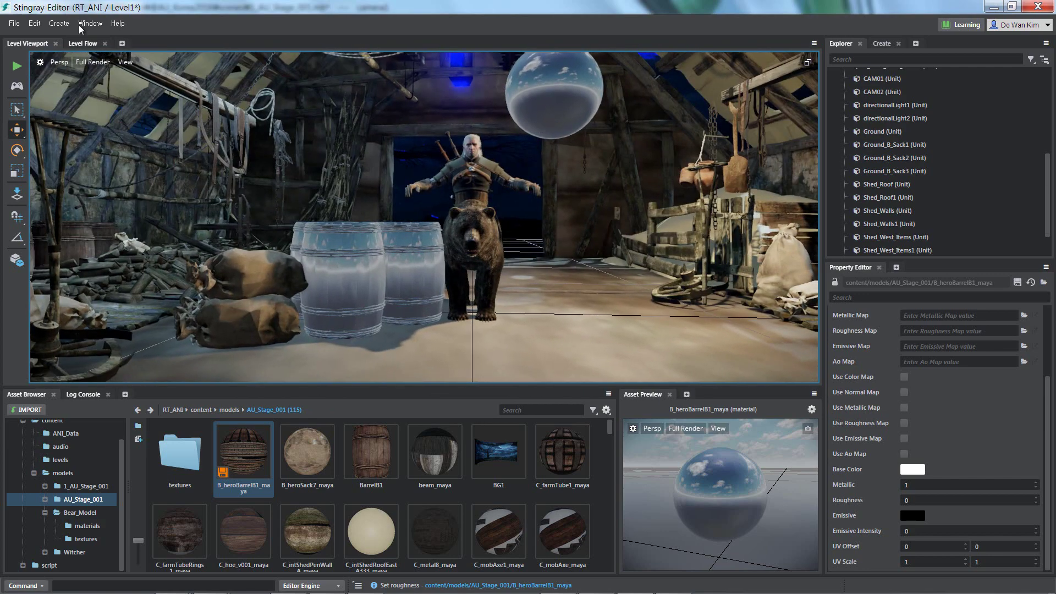
Step: Run Bake Reflection Probes and check the chrome barrels reflecting the bear and sacks
{"action": "left_click", "coordinate": [81, 25]}
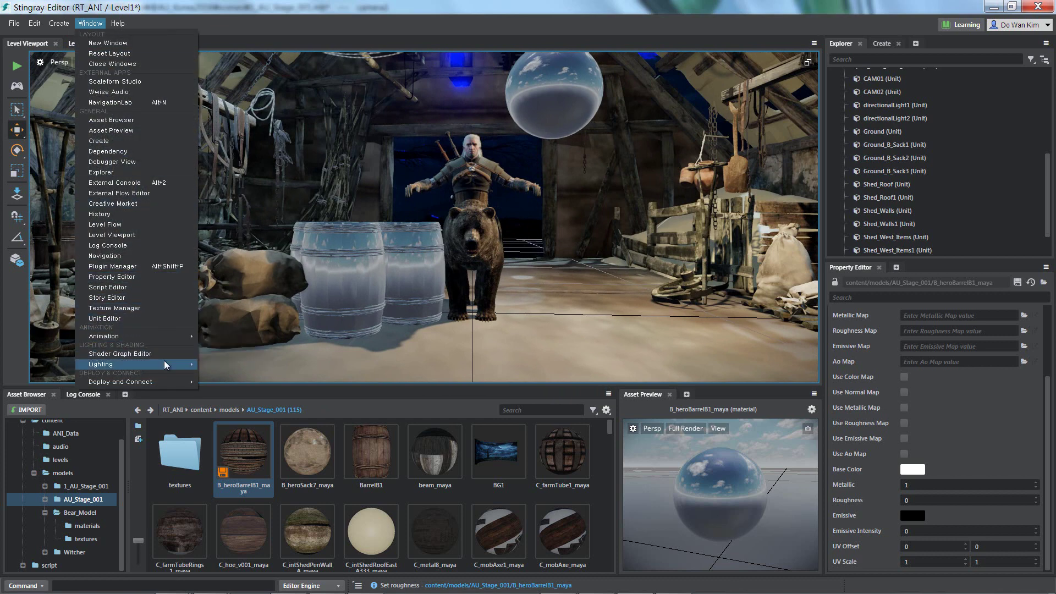
{"action": "mouse_move", "coordinate": [164, 361]}
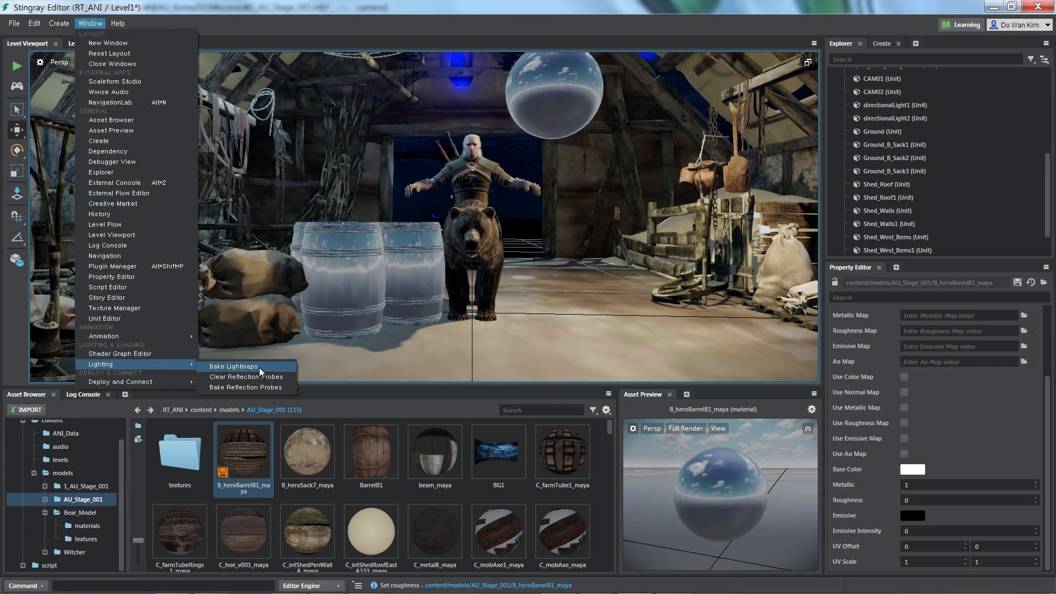
{"action": "left_click", "coordinate": [278, 389]}
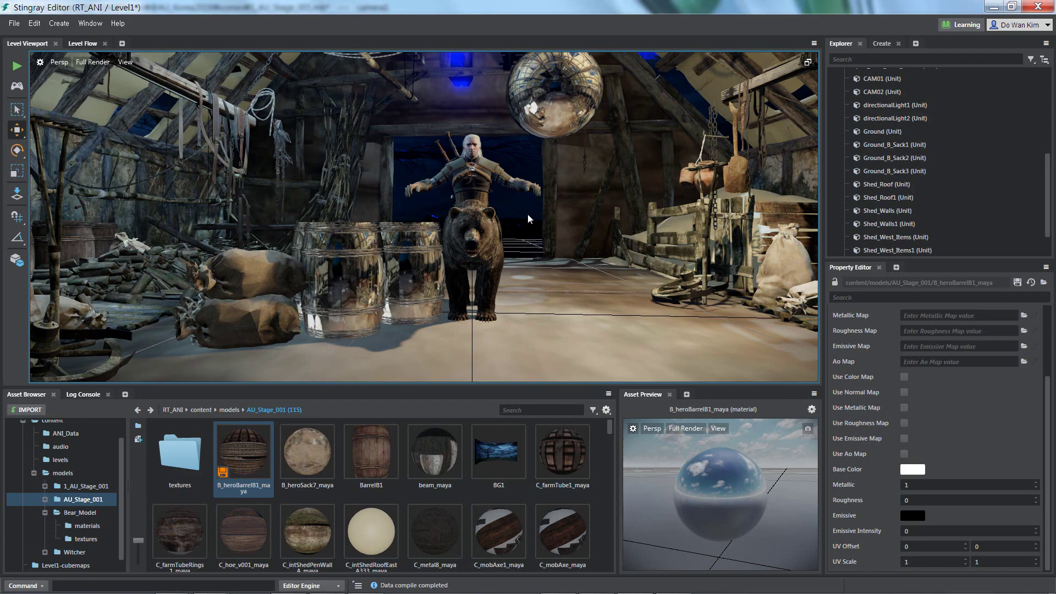
{"action": "mouse_move", "coordinate": [395, 285]}
{"action": "left_mouse_down", "text": "alt"}
{"action": "mouse_move", "coordinate": [640, 292]}
{"action": "mouse_move", "coordinate": [651, 272]}
{"action": "mouse_move", "coordinate": [189, 292]}
{"action": "mouse_move", "coordinate": [404, 231]}
{"action": "left_mouse_up", "text": "alt"}
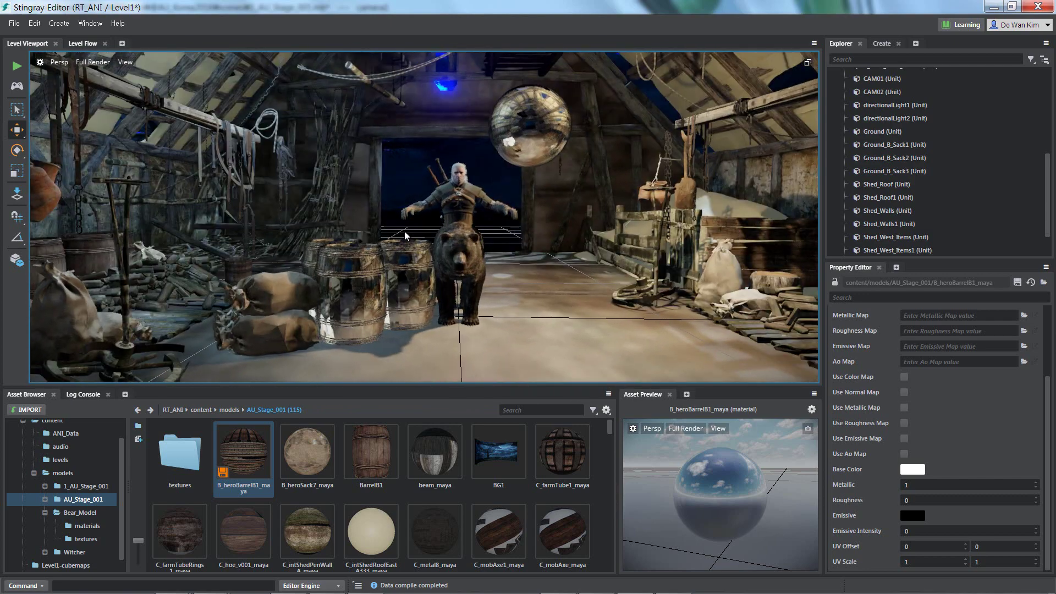
Step: Move the reflection probe to 3.0037, 1.4386, 2.3517 and re-bake the reflection probes
{"action": "left_click", "coordinate": [529, 147]}
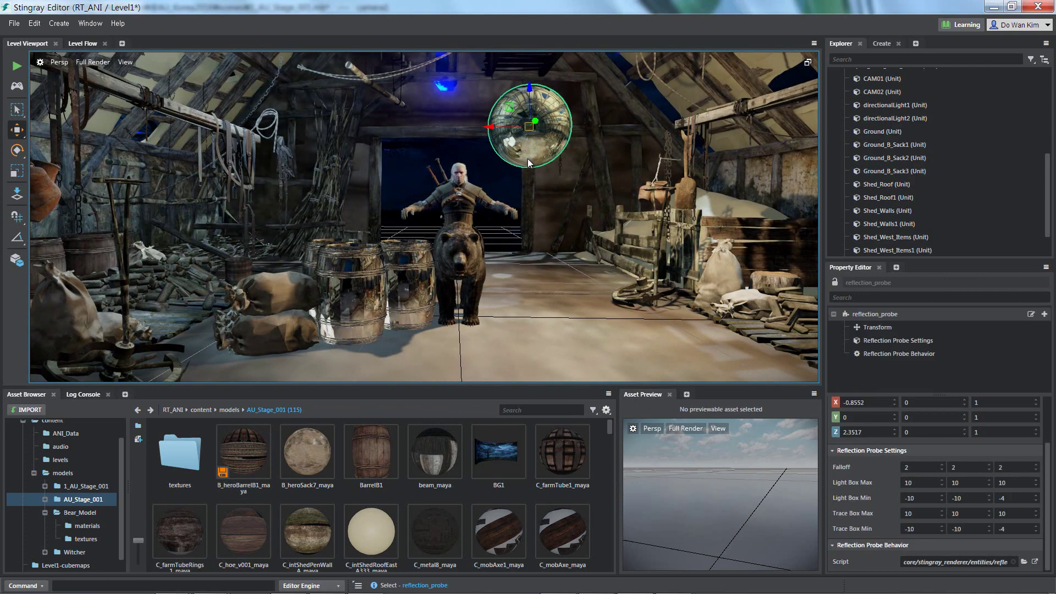
{"action": "mouse_move", "coordinate": [527, 159]}
{"action": "left_mouse_down", "text": "alt"}
{"action": "mouse_move", "coordinate": [466, 195]}
{"action": "mouse_move", "coordinate": [511, 137]}
{"action": "mouse_move", "coordinate": [250, 168]}
{"action": "mouse_move", "coordinate": [237, 132]}
{"action": "mouse_move", "coordinate": [242, 102]}
{"action": "mouse_move", "coordinate": [334, 204]}
{"action": "left_mouse_up", "text": "alt"}
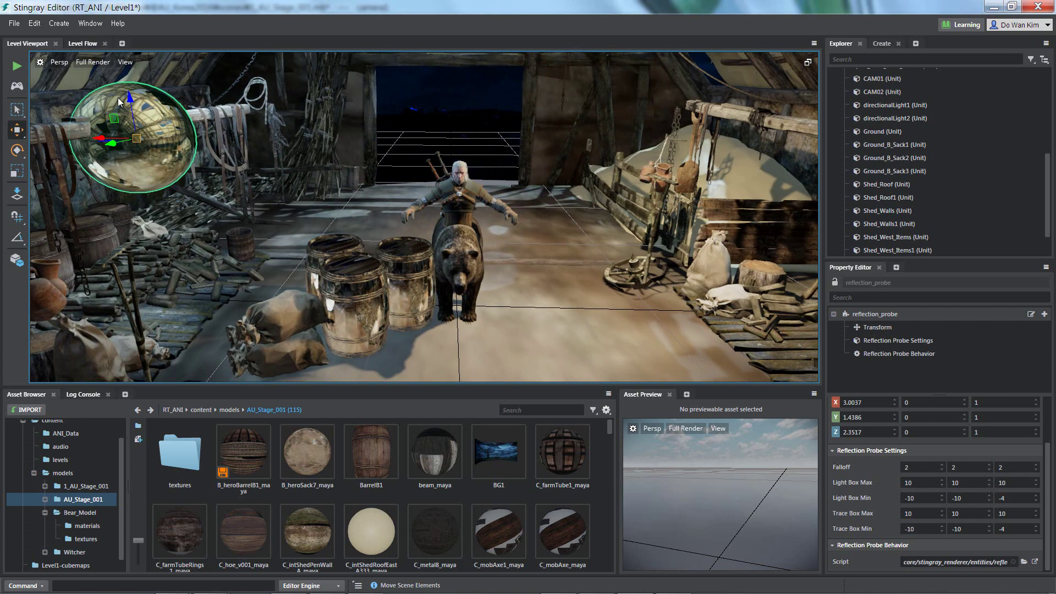
{"action": "left_click", "coordinate": [90, 24]}
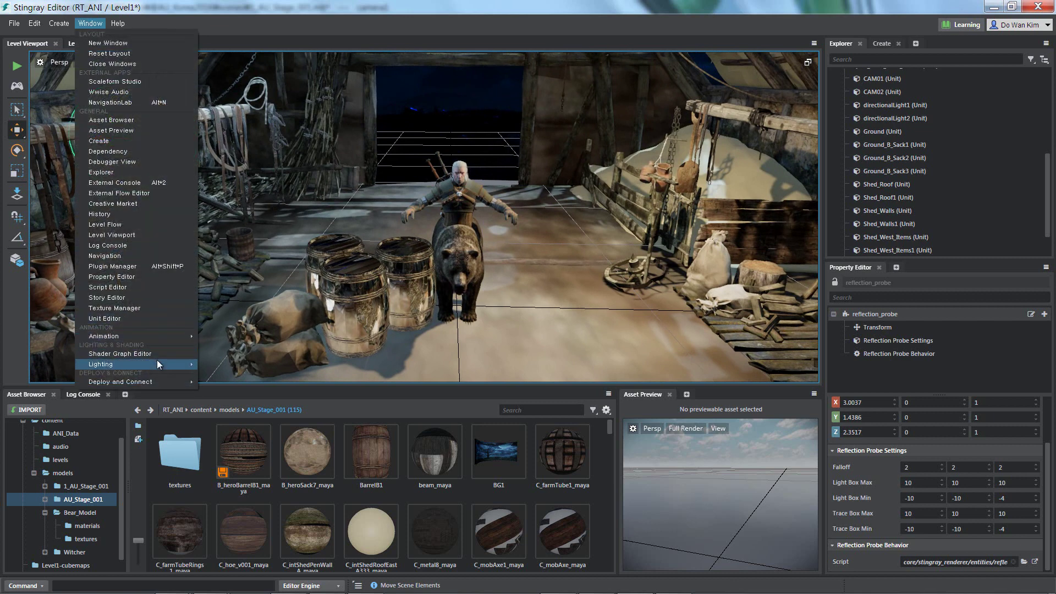
{"action": "mouse_move", "coordinate": [157, 363]}
{"action": "left_click", "coordinate": [235, 388]}
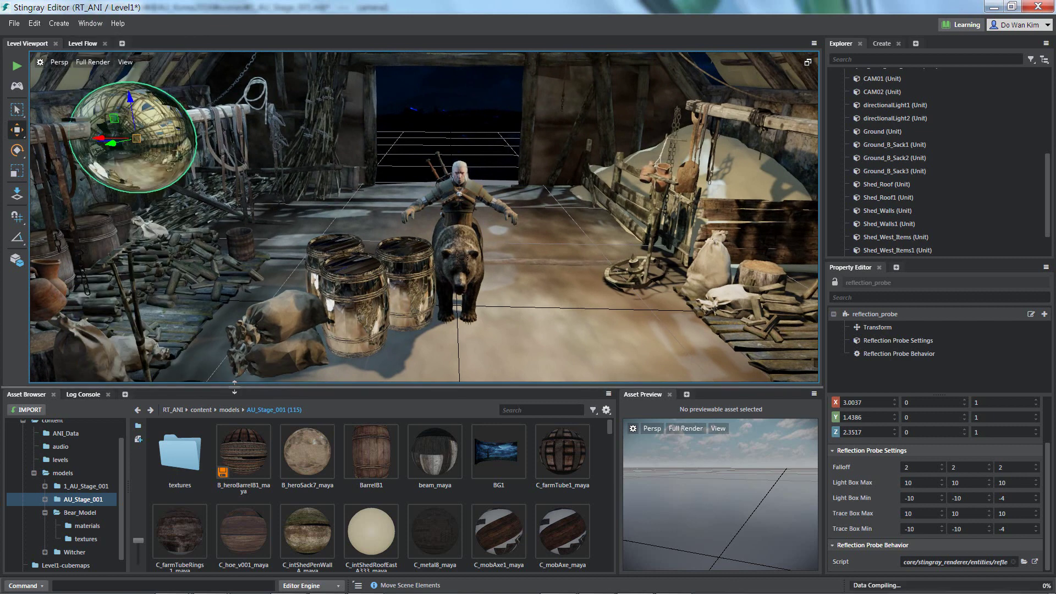
{"action": "mouse_move", "coordinate": [286, 320]}
{"action": "left_mouse_down", "text": "alt"}
{"action": "mouse_move", "coordinate": [285, 254]}
{"action": "mouse_move", "coordinate": [212, 214]}
{"action": "left_mouse_up", "text": "alt"}
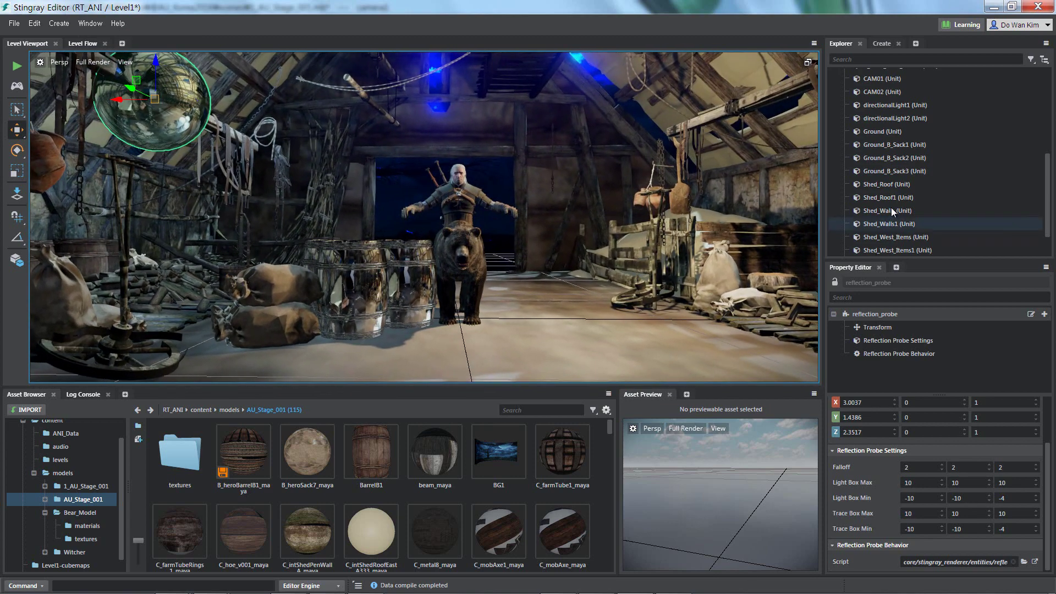
Step: Select Default Shading Environment under Entities to load its properties
{"action": "scroll", "coordinate": [893, 207], "scroll_direction": "up", "scroll_amount": 1}
{"action": "scroll", "coordinate": [895, 203], "scroll_direction": "up", "scroll_amount": 5}
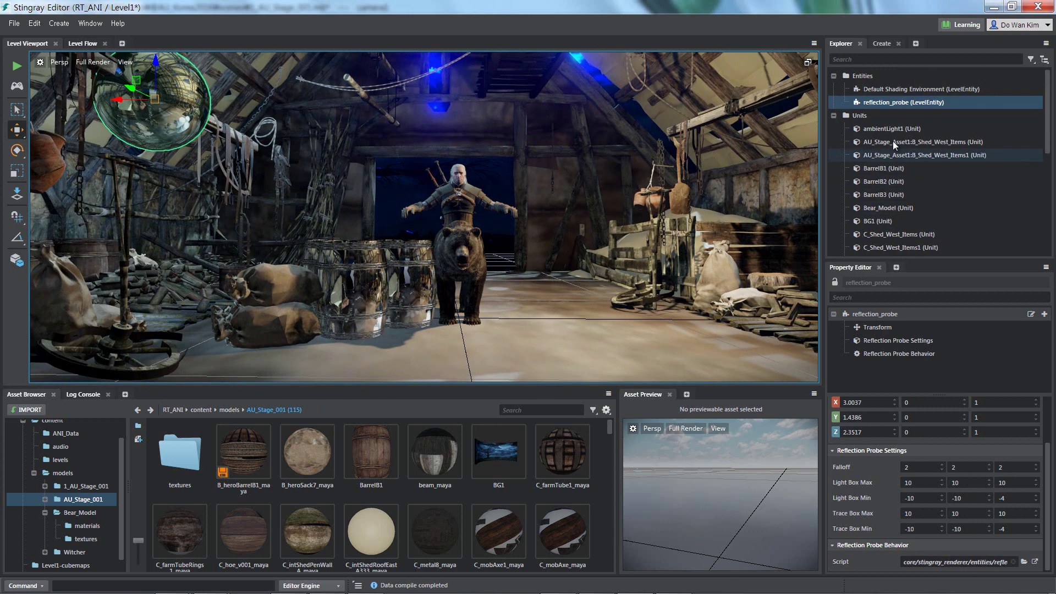
{"action": "left_click", "coordinate": [902, 89]}
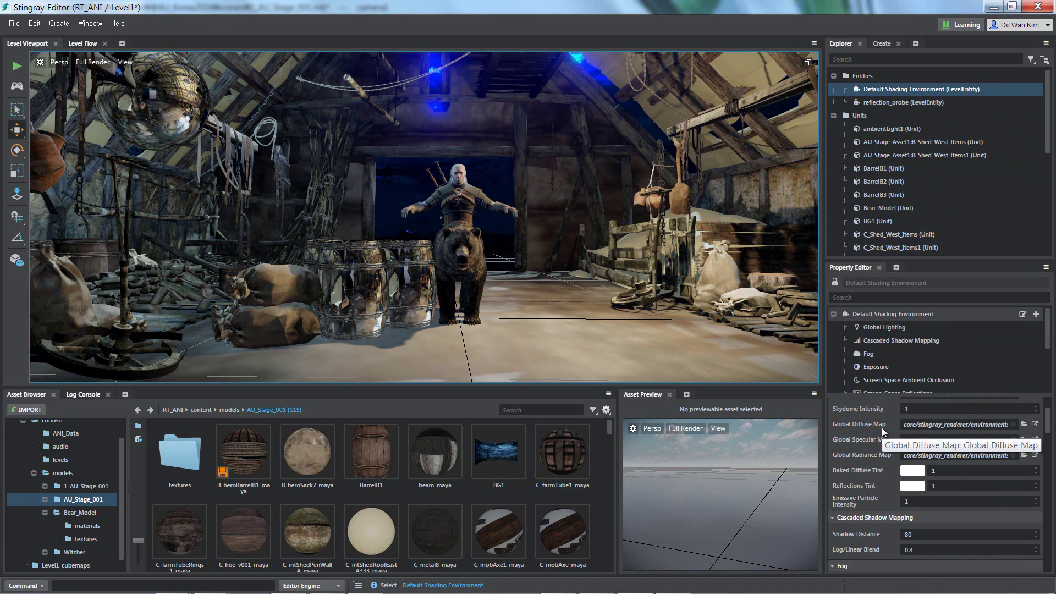
Step: Set the Global Diffuse Map to Level1-cubemaps/reflection_probe_diffuse_bake, found by searching 'diff'
{"action": "left_click", "coordinate": [1024, 425]}
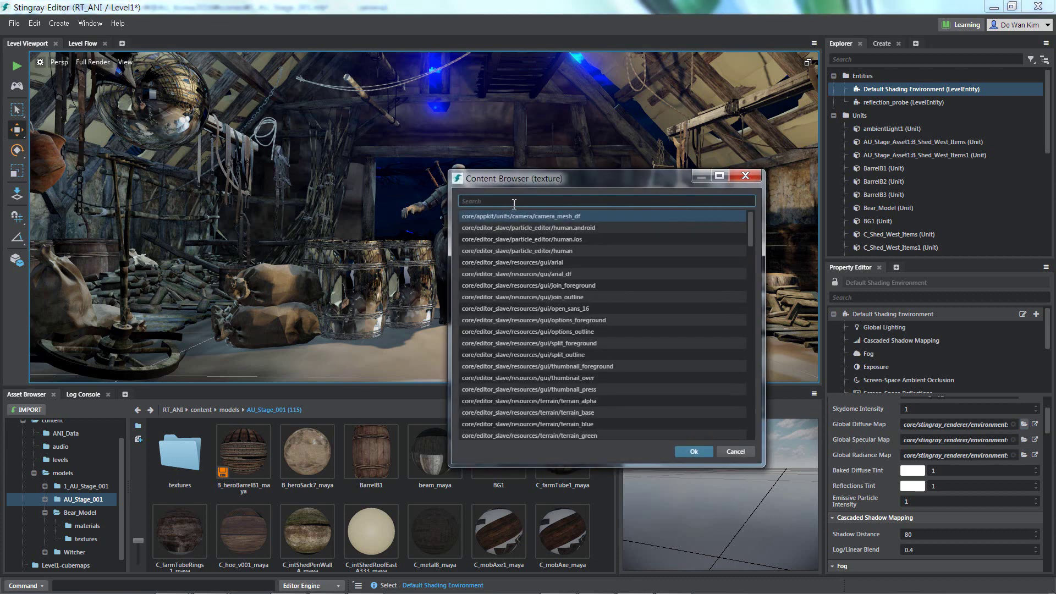
{"action": "type", "text": "diff"}
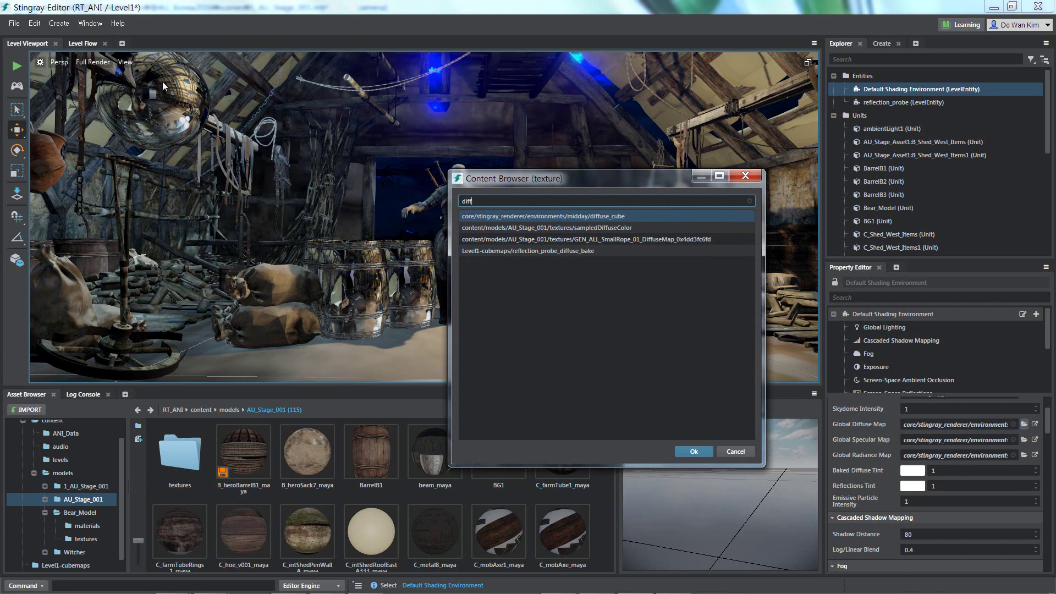
{"action": "left_click", "coordinate": [542, 251]}
{"action": "left_click", "coordinate": [693, 451]}
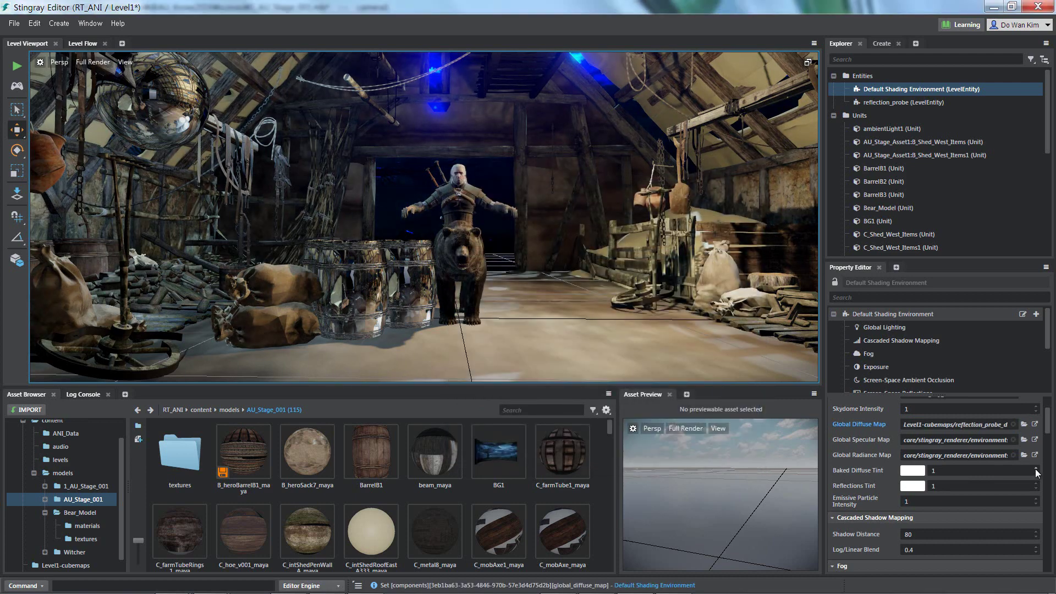
Step: Set the Baked Diffuse Tint intensity to 2.6636 and scope the editor to Global Lighting
{"action": "left_click_drag", "start_coordinate": [1036, 469], "coordinate": [1038, 464]}
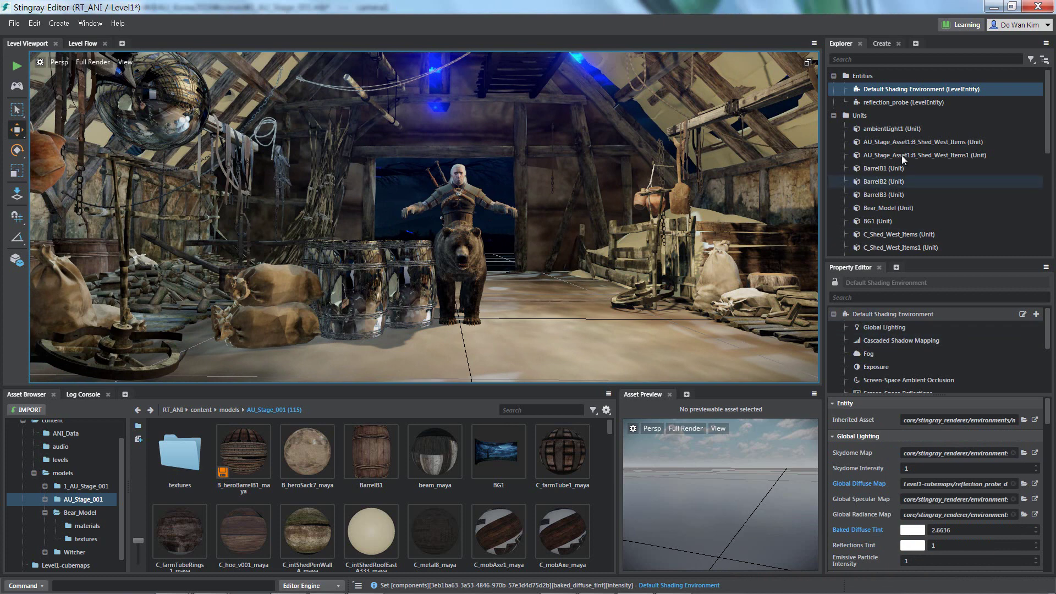
{"action": "left_click", "coordinate": [880, 330]}
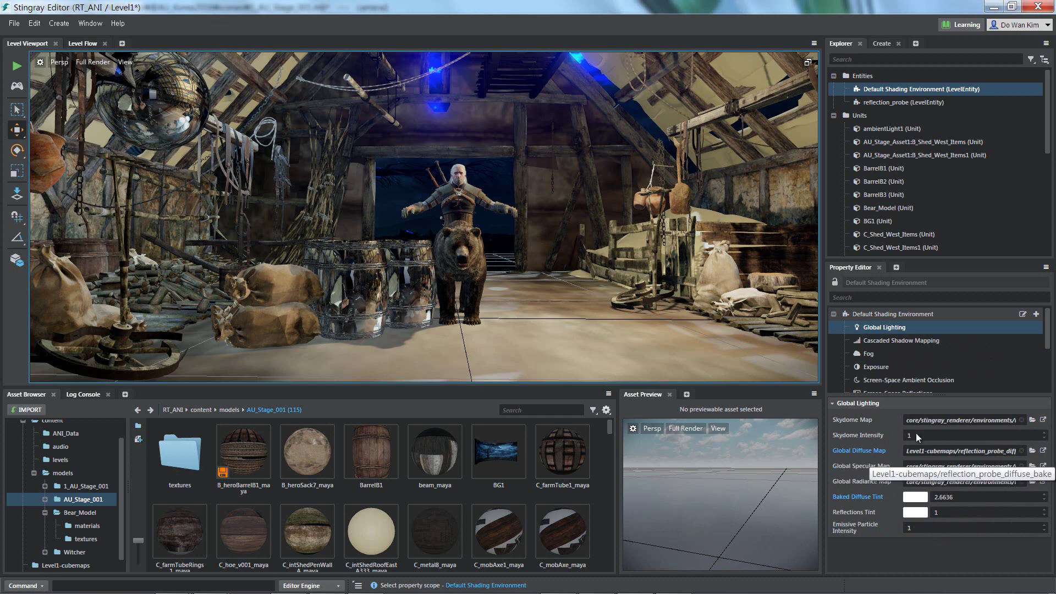
Step: Lower the Fog Depth Range Min to -20.5799, keeping the max at 400
{"action": "left_click", "coordinate": [882, 356]}
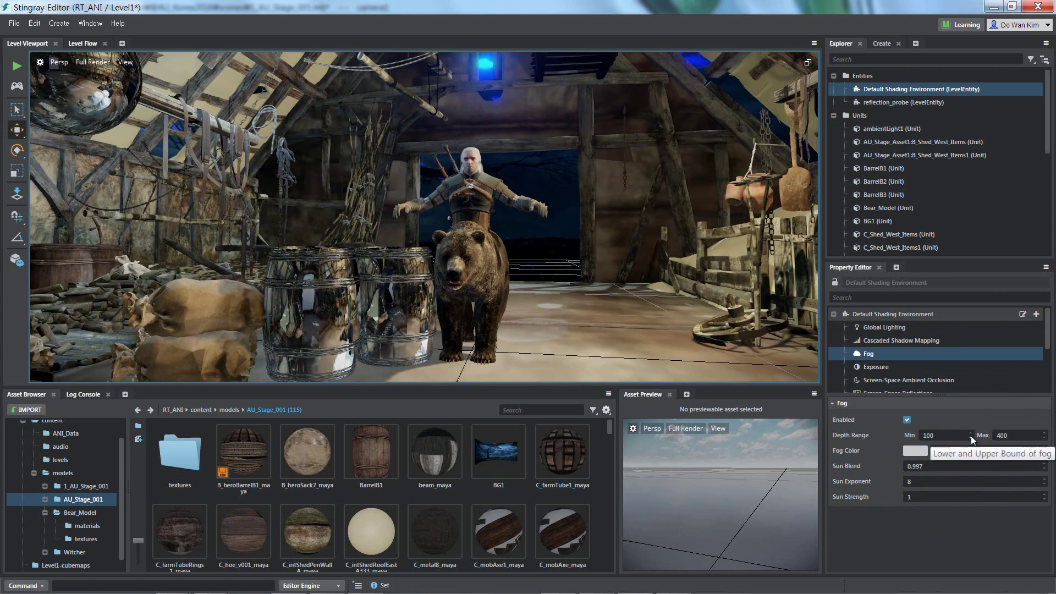
{"action": "left_click_drag", "start_coordinate": [971, 435], "coordinate": [975, 530]}
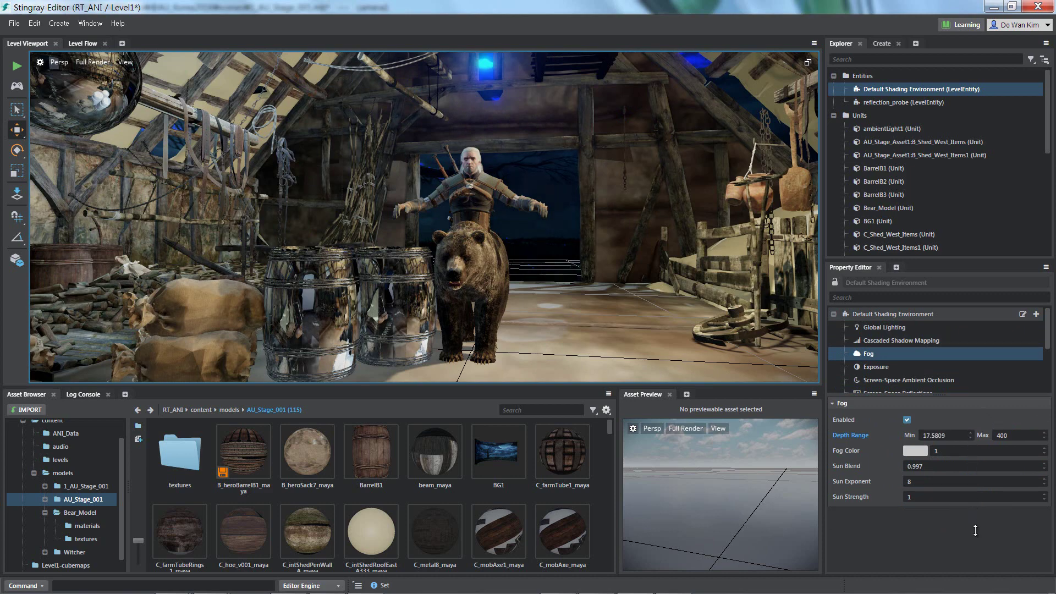
{"action": "left_click_drag", "start_coordinate": [975, 531], "coordinate": [977, 564]}
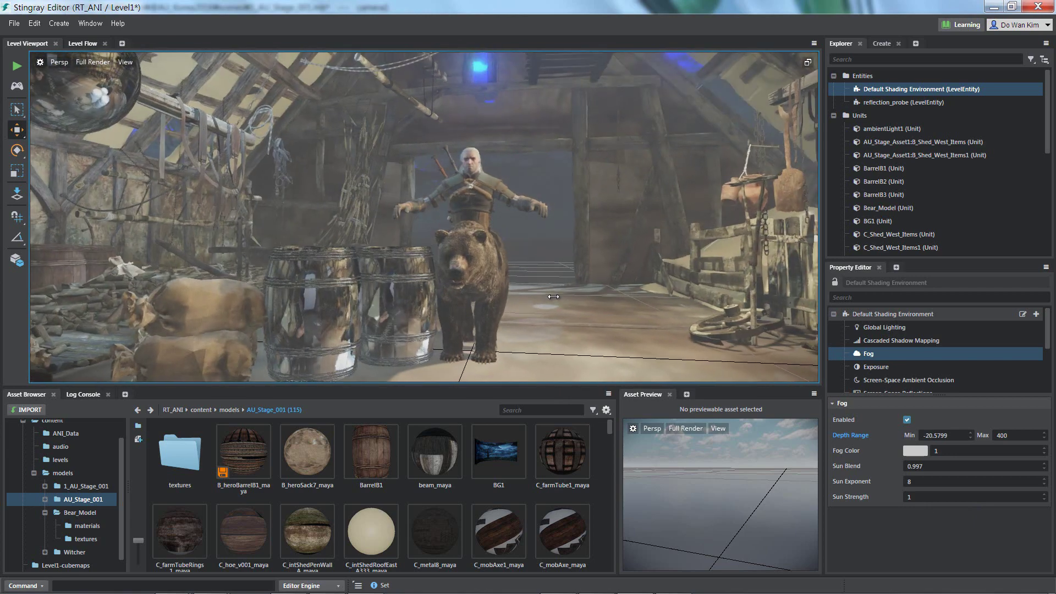
Step: Preview motion blur by orbiting the bear, then disable Motion Blur, leaving Amount at 2
{"action": "left_click", "coordinate": [888, 368]}
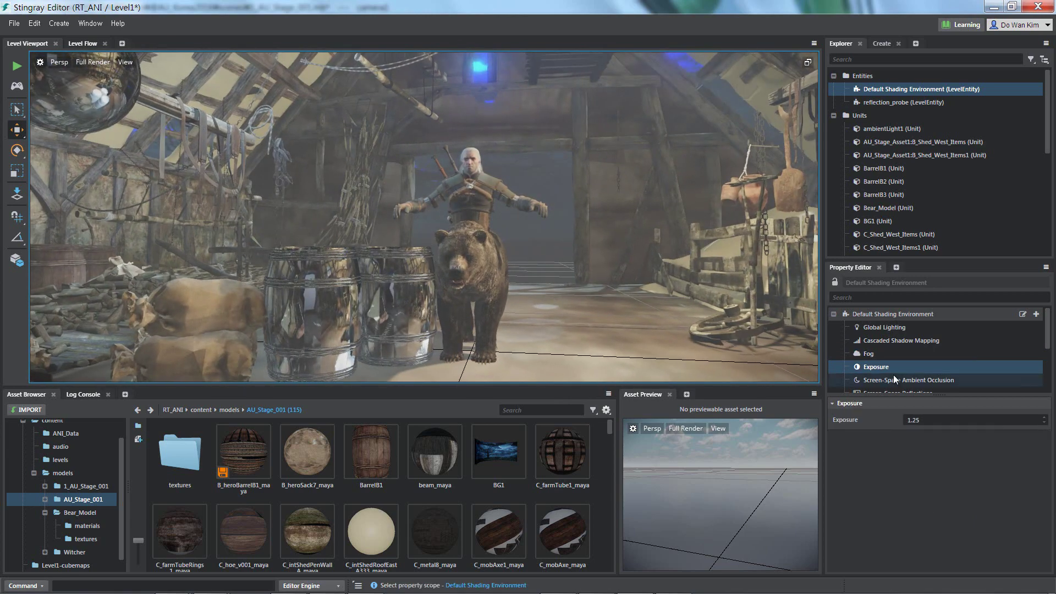
{"action": "scroll", "coordinate": [897, 374], "scroll_direction": "down", "scroll_amount": 2}
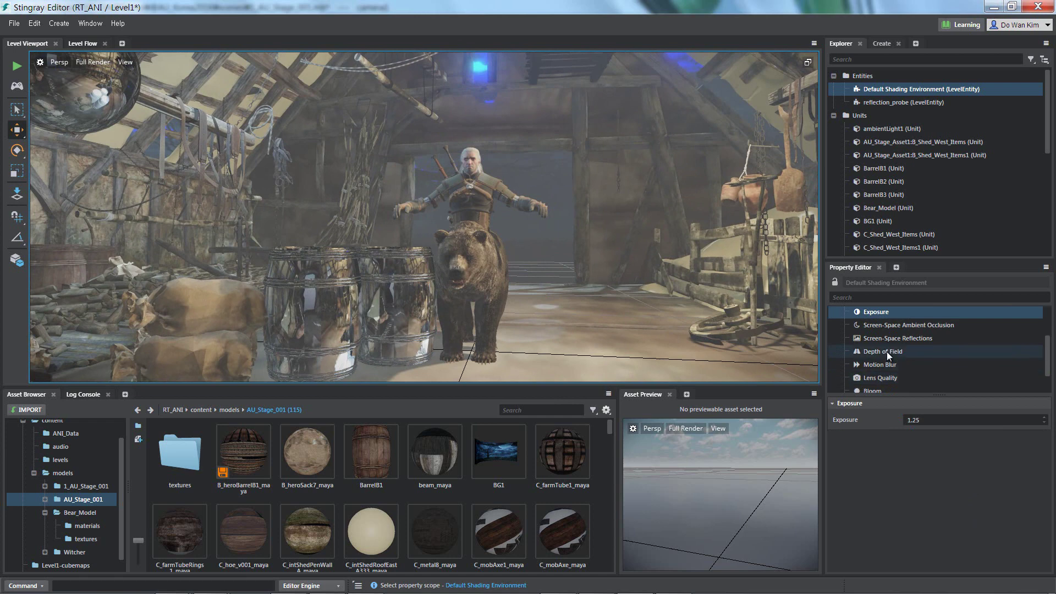
{"action": "left_click", "coordinate": [887, 352]}
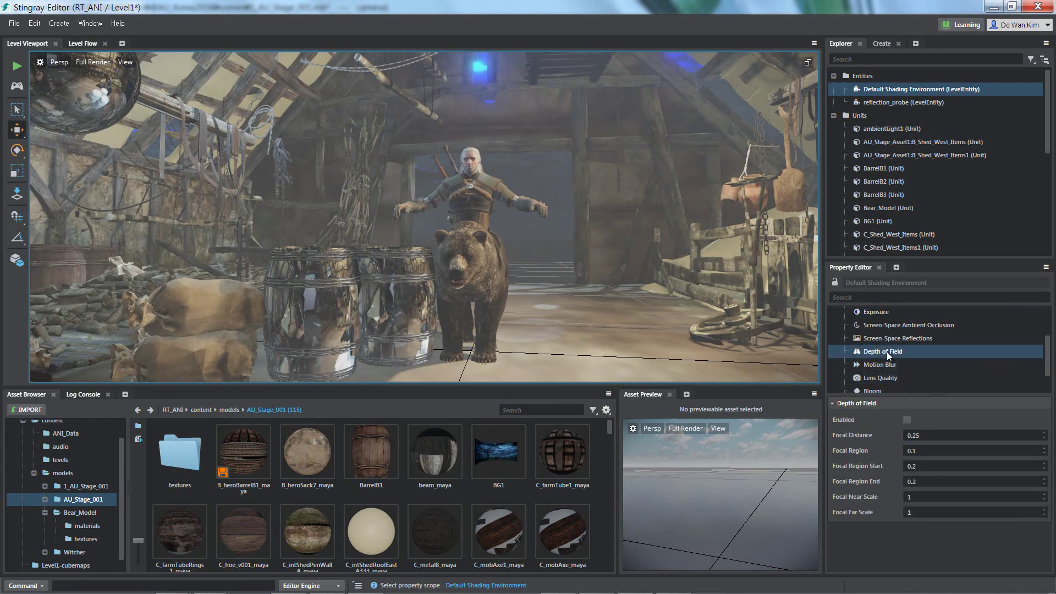
{"action": "left_click", "coordinate": [882, 365]}
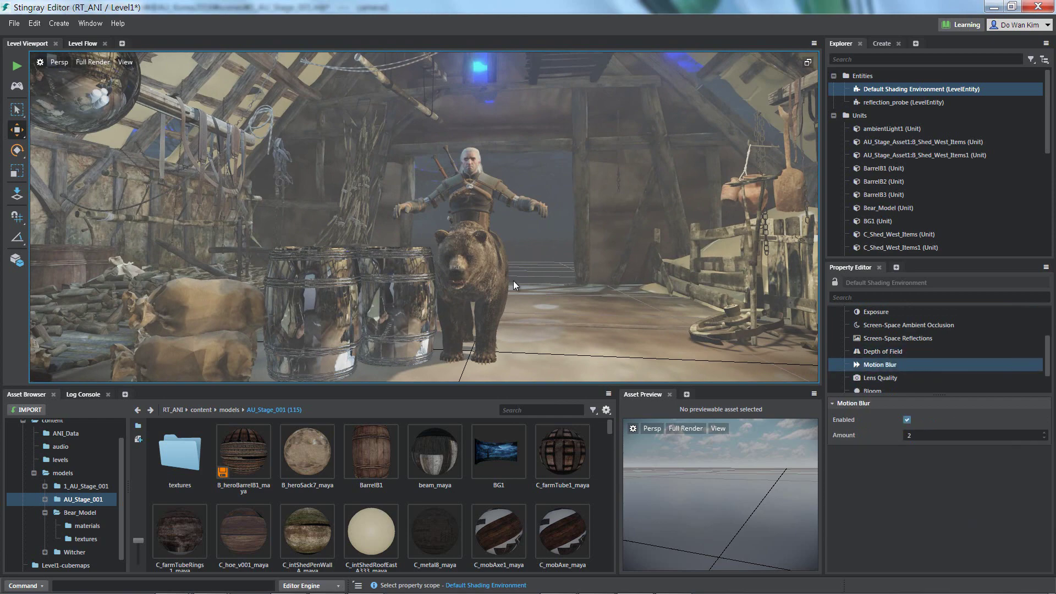
{"action": "mouse_move", "coordinate": [538, 242]}
{"action": "left_mouse_down", "text": "alt"}
{"action": "mouse_move", "coordinate": [540, 251]}
{"action": "mouse_move", "coordinate": [513, 270]}
{"action": "mouse_move", "coordinate": [441, 280]}
{"action": "mouse_move", "coordinate": [484, 275]}
{"action": "left_mouse_up", "text": "alt"}
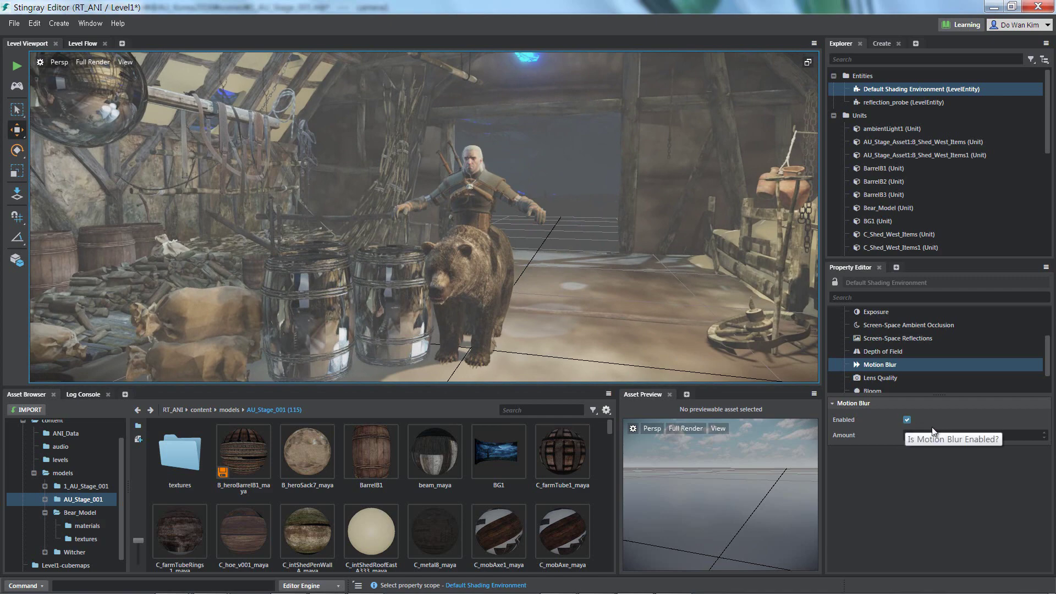
{"action": "left_click", "coordinate": [907, 420]}
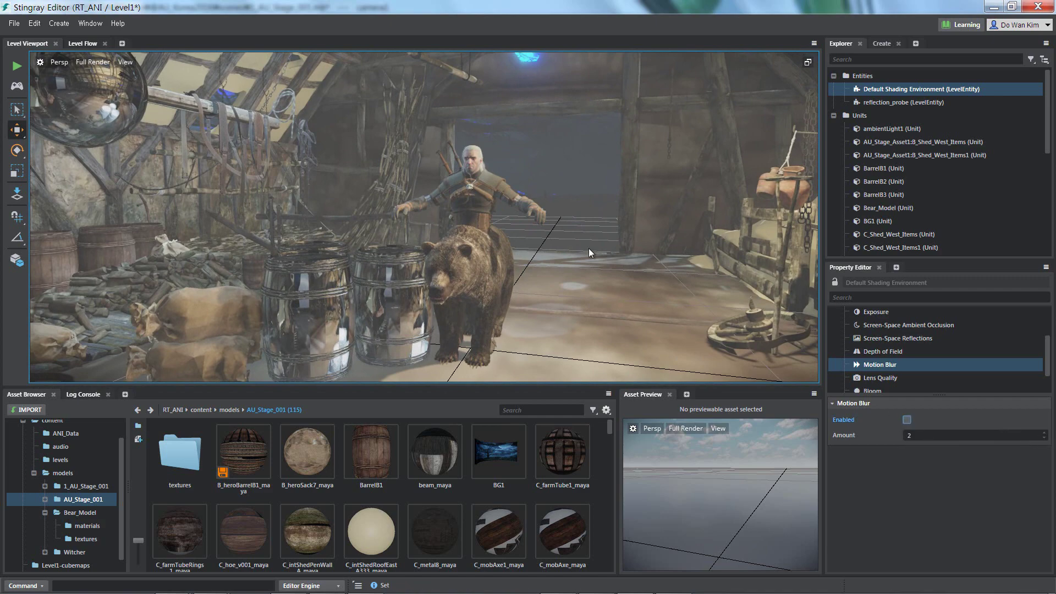
{"action": "mouse_move", "coordinate": [591, 253]}
{"action": "left_mouse_down", "text": "alt"}
{"action": "mouse_move", "coordinate": [429, 244]}
{"action": "mouse_move", "coordinate": [575, 230]}
{"action": "left_mouse_up", "text": "alt"}
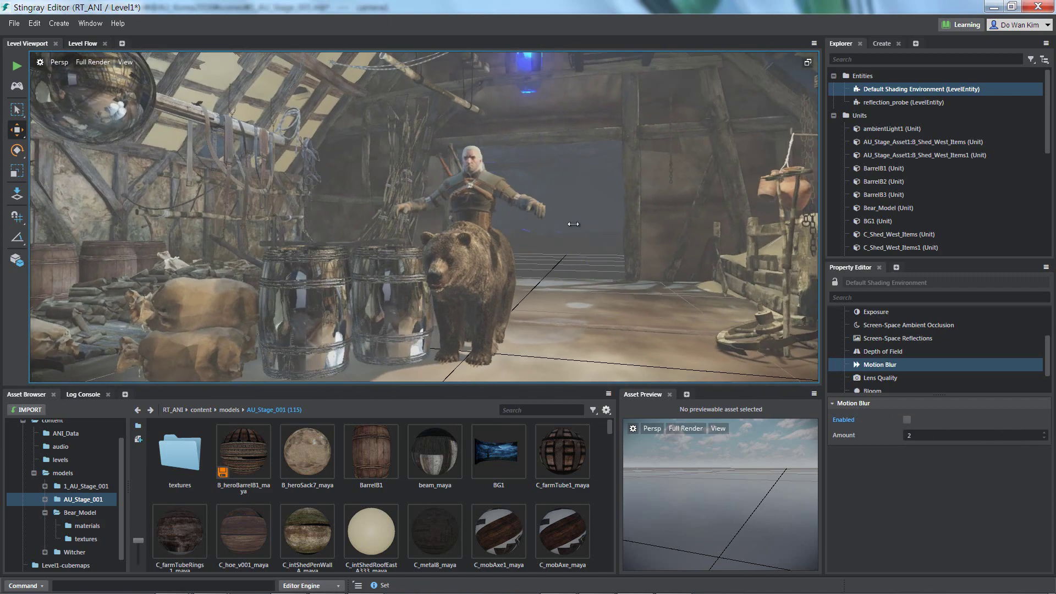
Step: Compare the shed attic with bloom off and on, leaving Bloom enabled at Threshold 2, Offset 1, Falloff 1
{"action": "scroll", "coordinate": [888, 346], "scroll_direction": "down", "scroll_amount": 1}
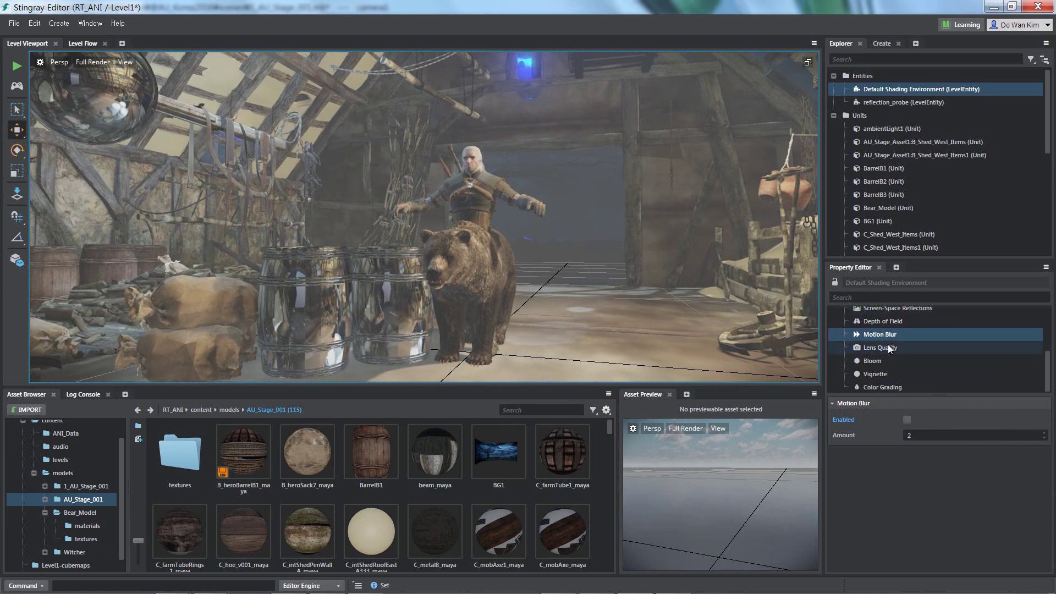
{"action": "left_click", "coordinate": [888, 361]}
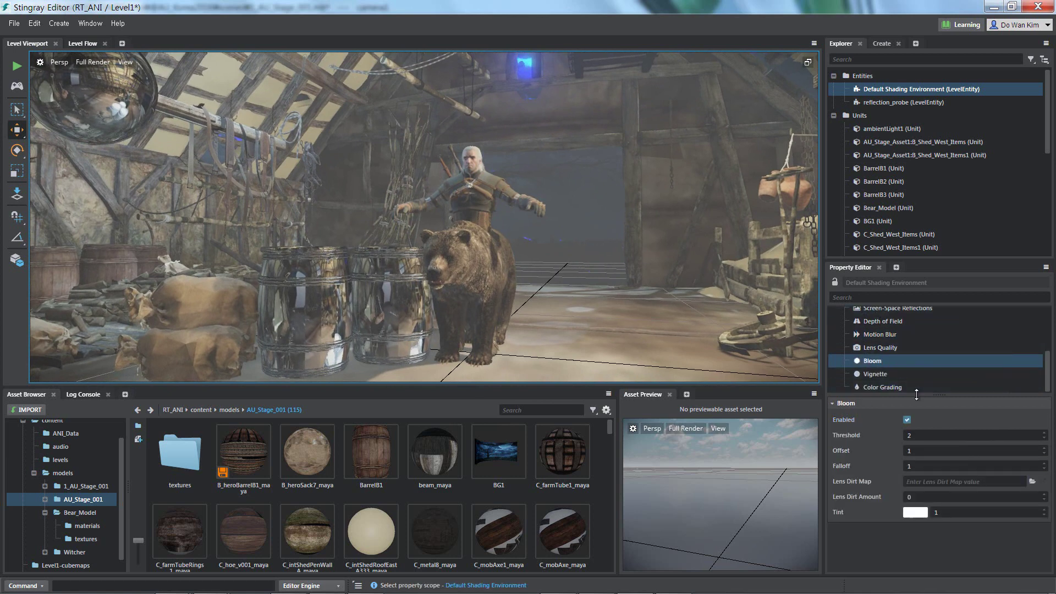
{"action": "right_click_drag", "start_coordinate": [626, 222], "coordinate": [604, 215], "text": "alt"}
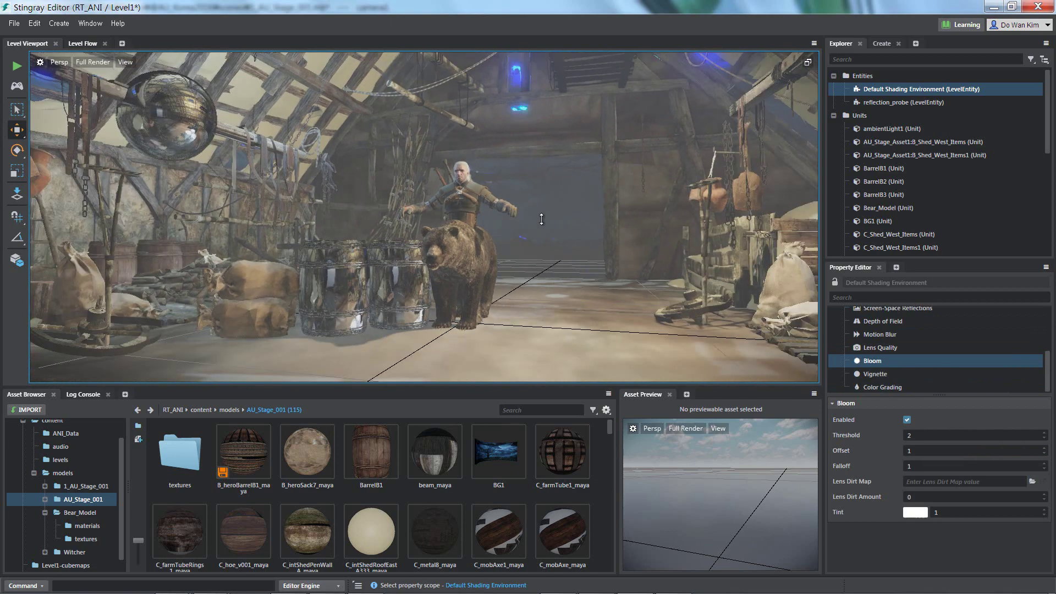
{"action": "left_click", "coordinate": [907, 420]}
{"action": "left_click", "coordinate": [907, 420]}
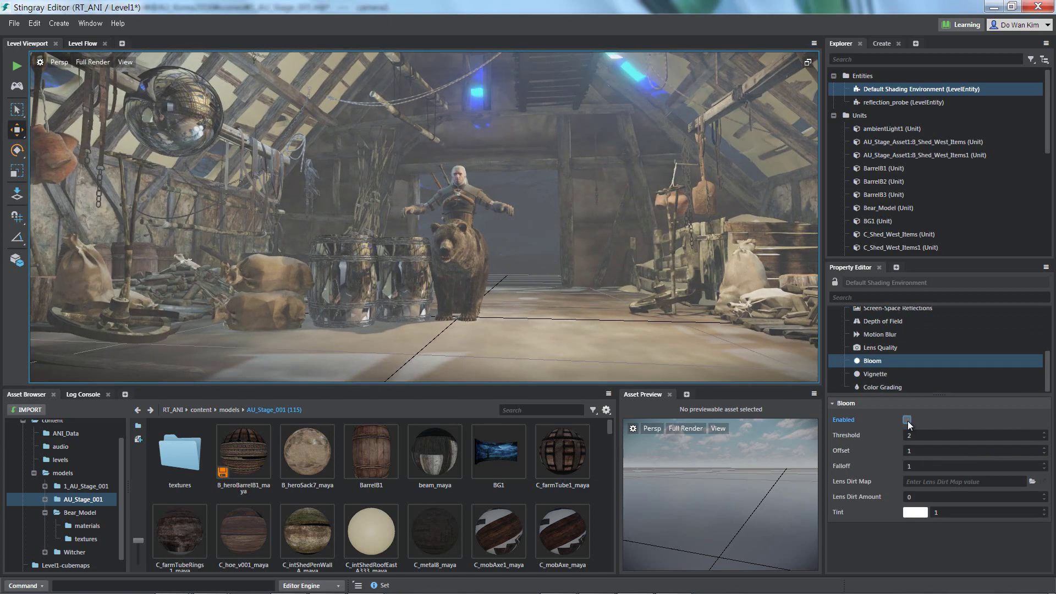
{"action": "left_click", "coordinate": [907, 420]}
Step: Bring Picasa Photo Viewer forward showing Slide5.JPG with the Stingray 1.5 download and NAVER cafe links
{"action": "mouse_move", "coordinate": [638, 583]}
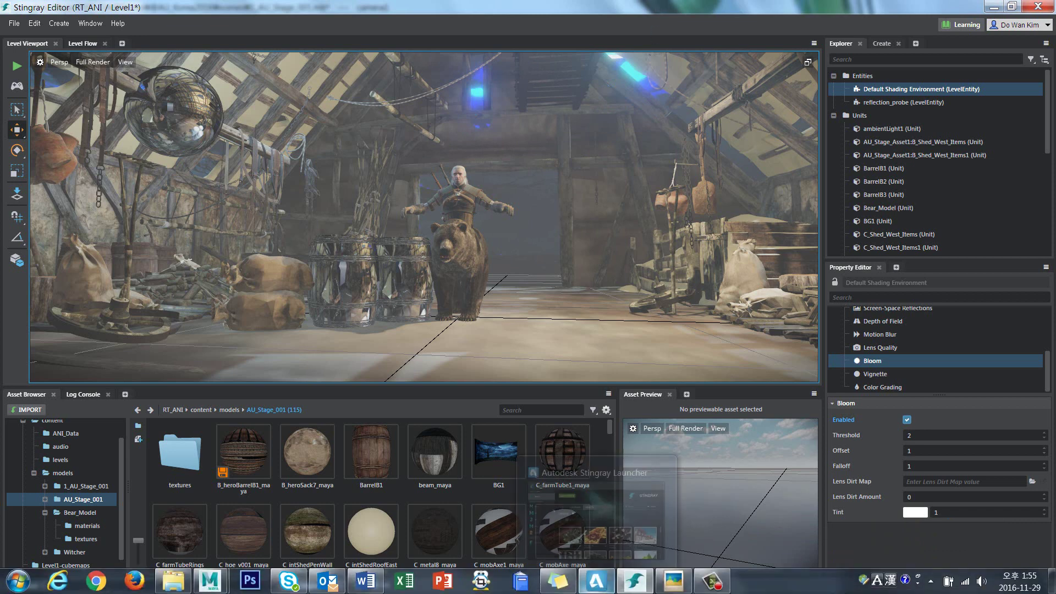
{"action": "left_click", "coordinate": [671, 584]}
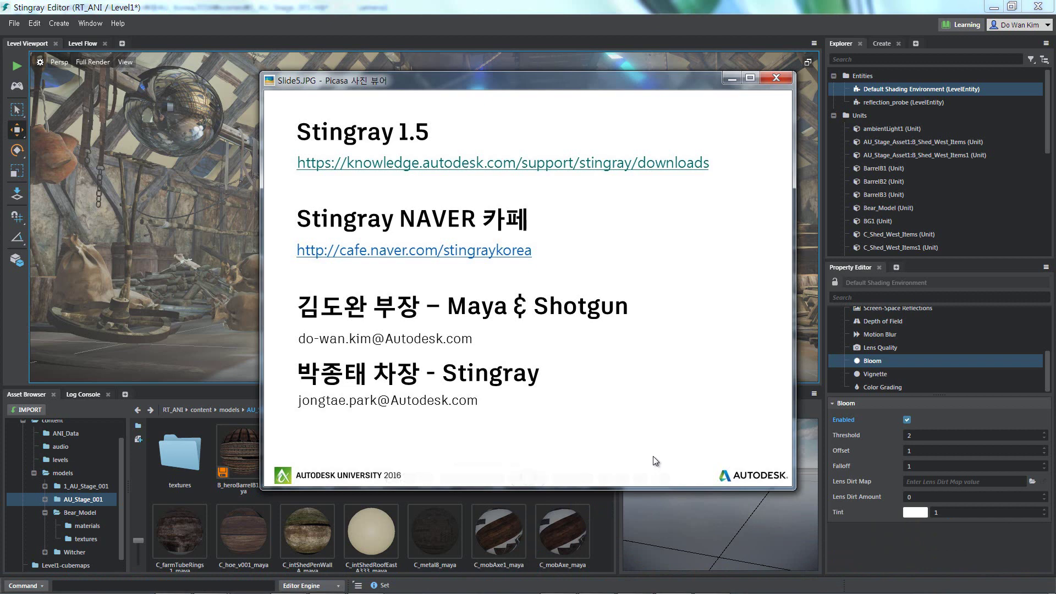